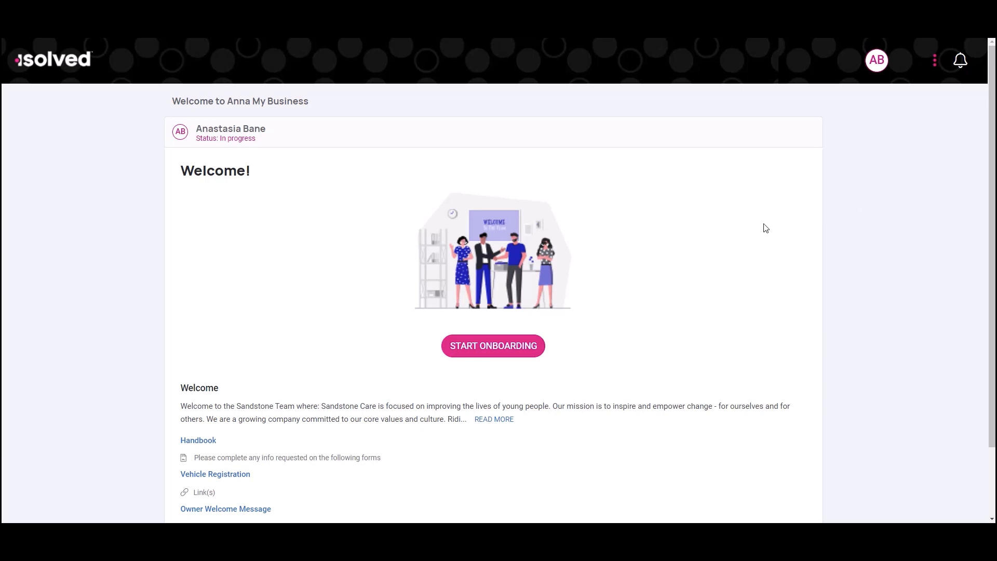
# - Expand the full welcome message and review the handbook, vehicle registration, owner message and policy items on the onboarding page
pyautogui.scroll(-1, 809, 217)
pyautogui.scroll(-1, 800, 234)
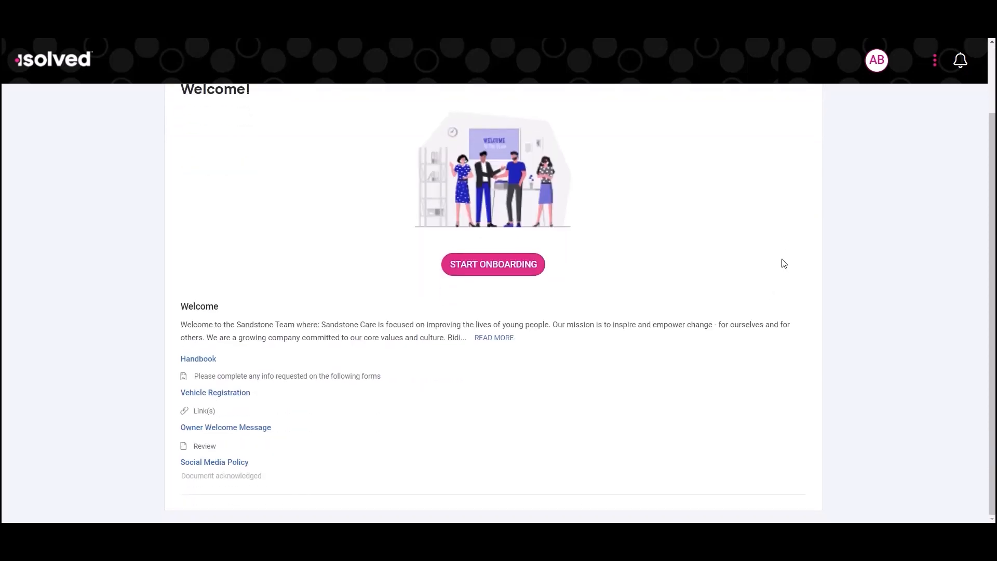
pyautogui.click(495, 338)
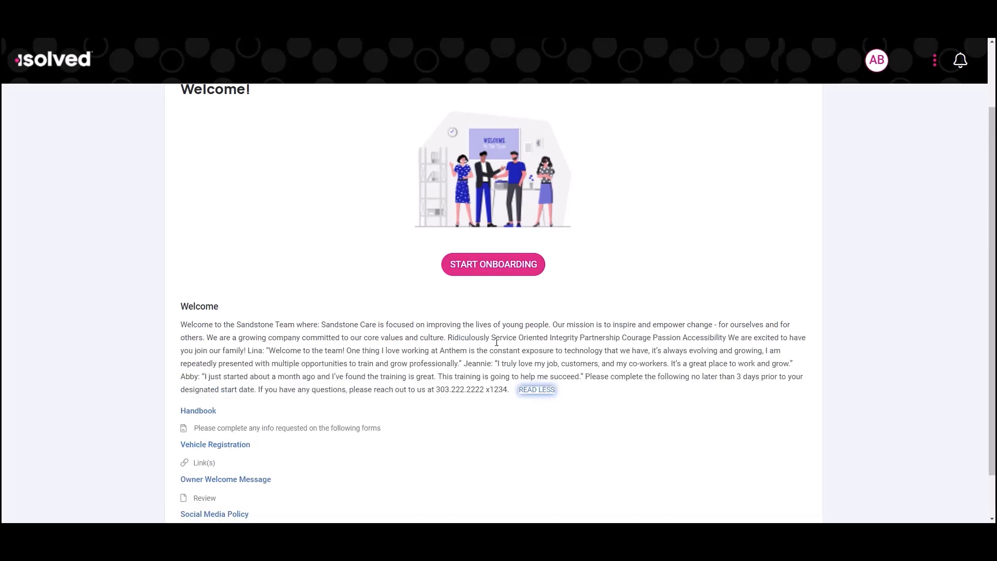
pyautogui.scroll(-1, 390, 374)
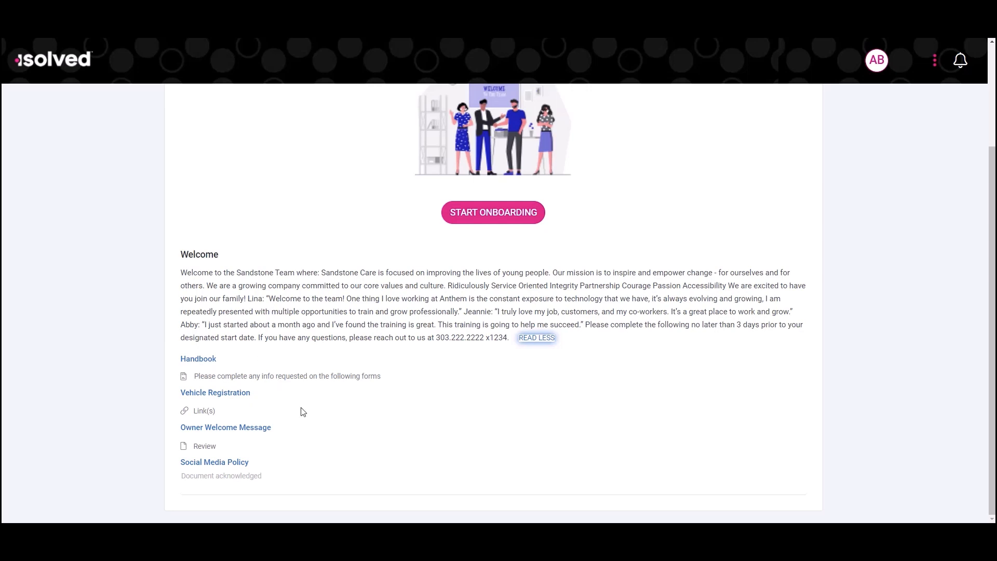
pyautogui.scroll(3, 709, 289)
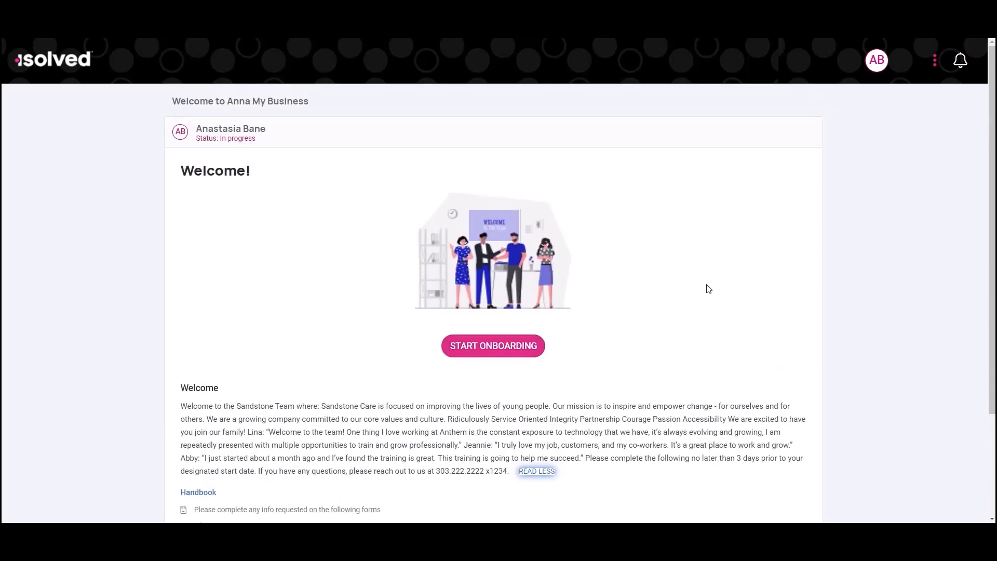
# - Start the onboarding wizard and review the emergency contacts, beneficiaries and dependents in the Contacts section
pyautogui.click(524, 346)
pyautogui.click(785, 350)
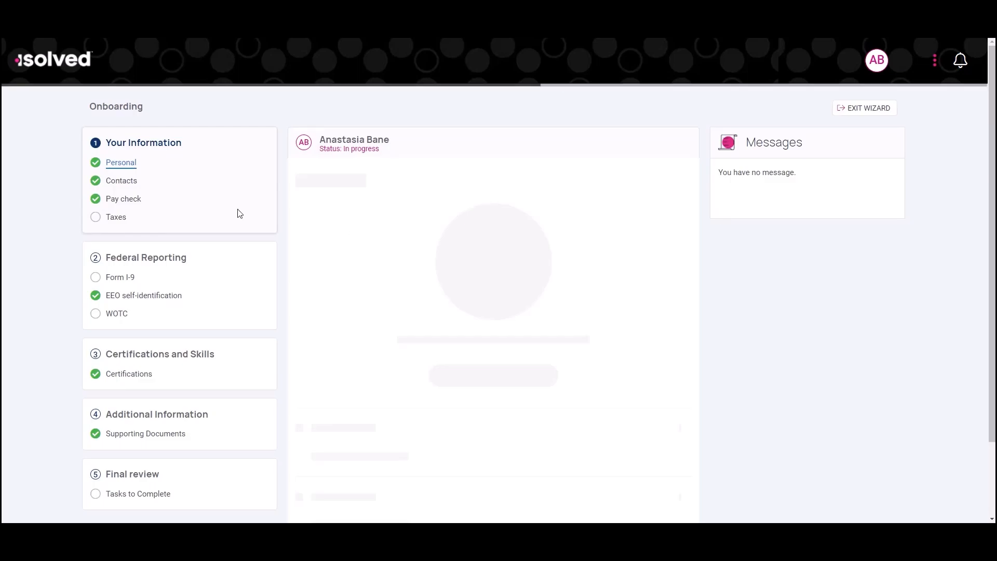
pyautogui.click(123, 181)
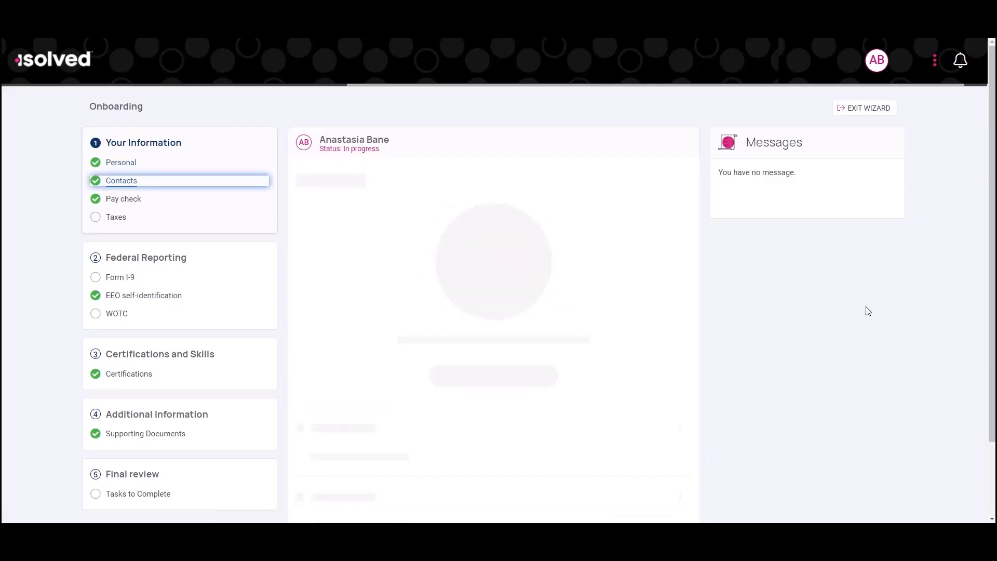
pyautogui.scroll(-3, 861, 311)
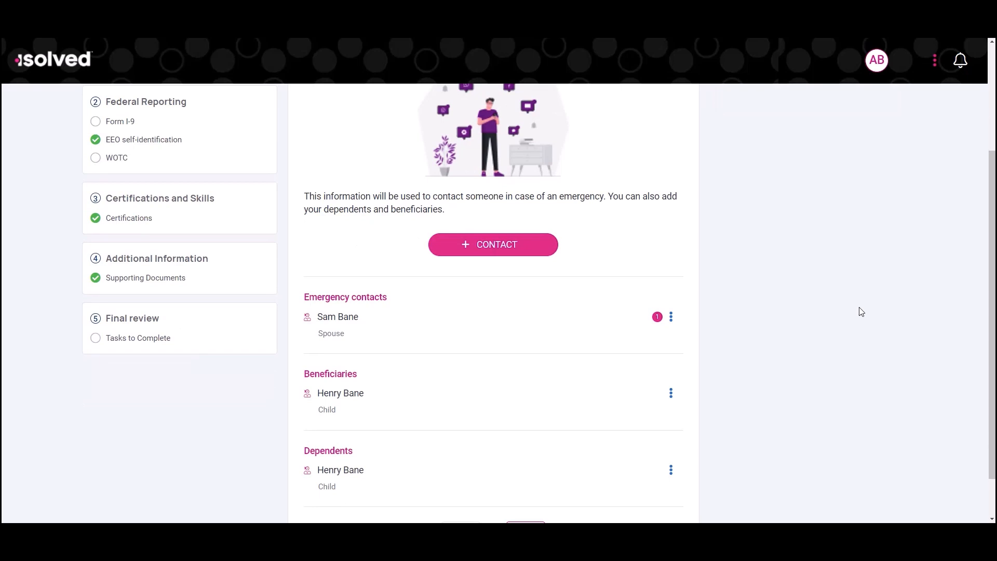
pyautogui.scroll(3, 861, 310)
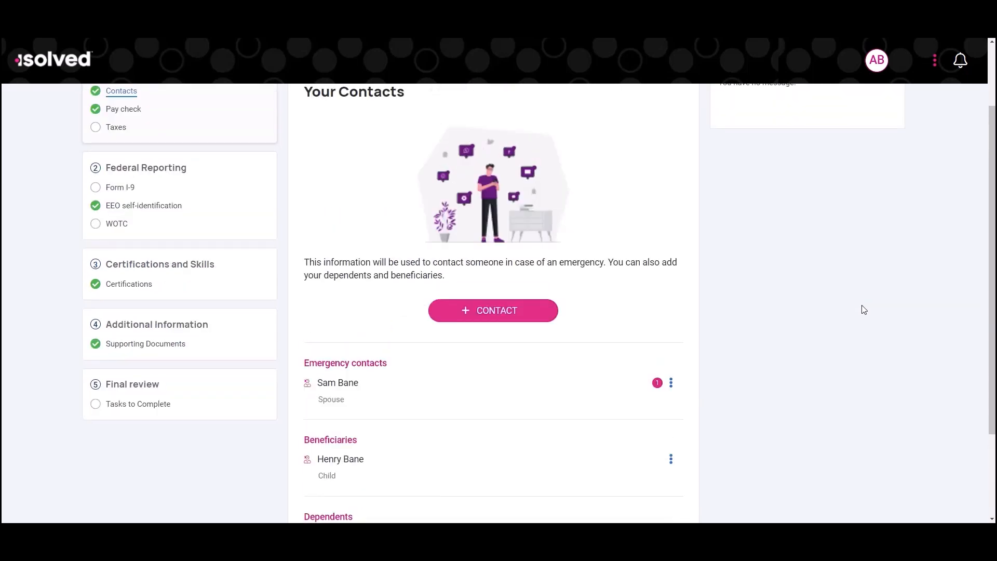
# - Review the direct deposit account and the accompanying message in the Pay check section
pyautogui.click(162, 202)
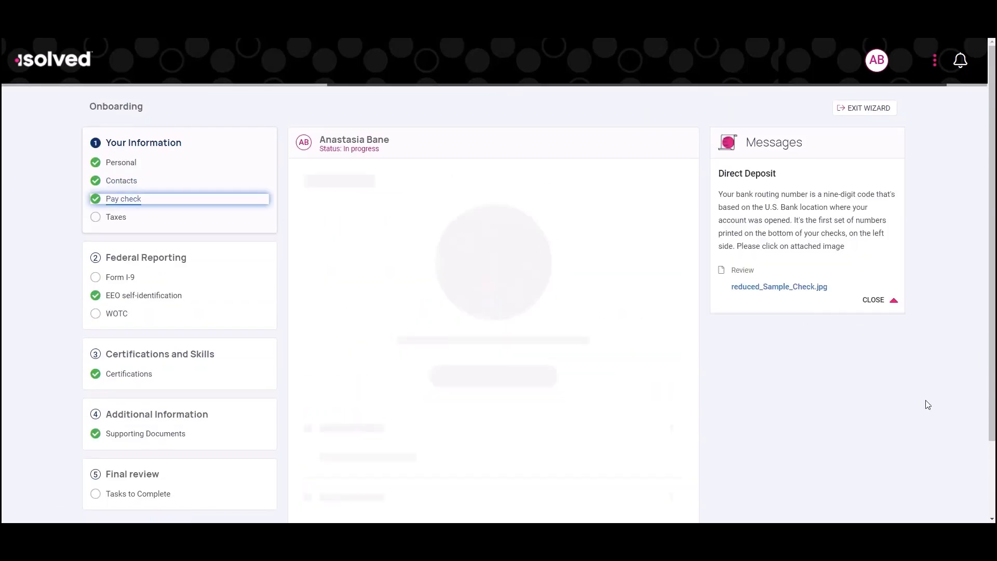
pyautogui.scroll(-1, 873, 397)
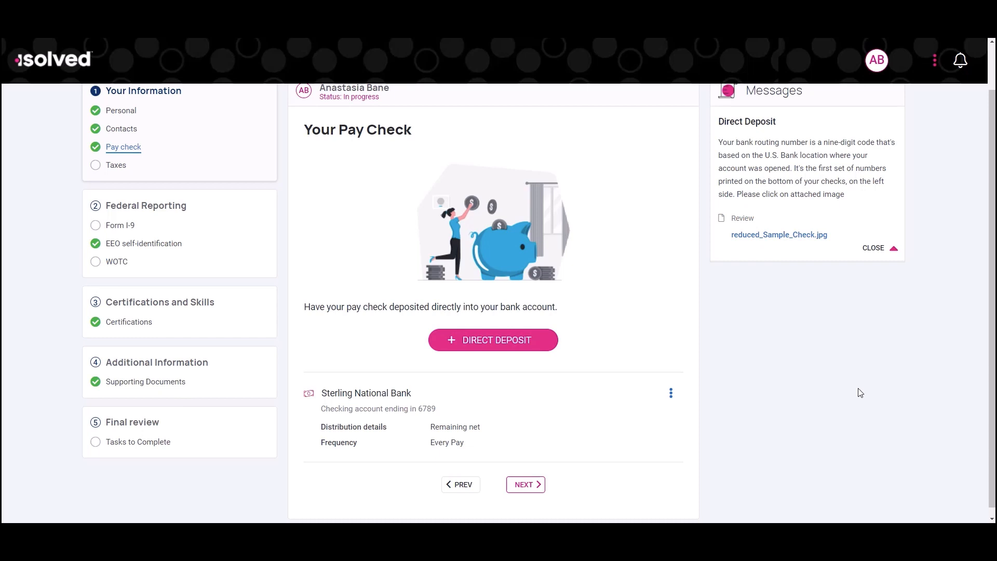
pyautogui.scroll(1, 863, 396)
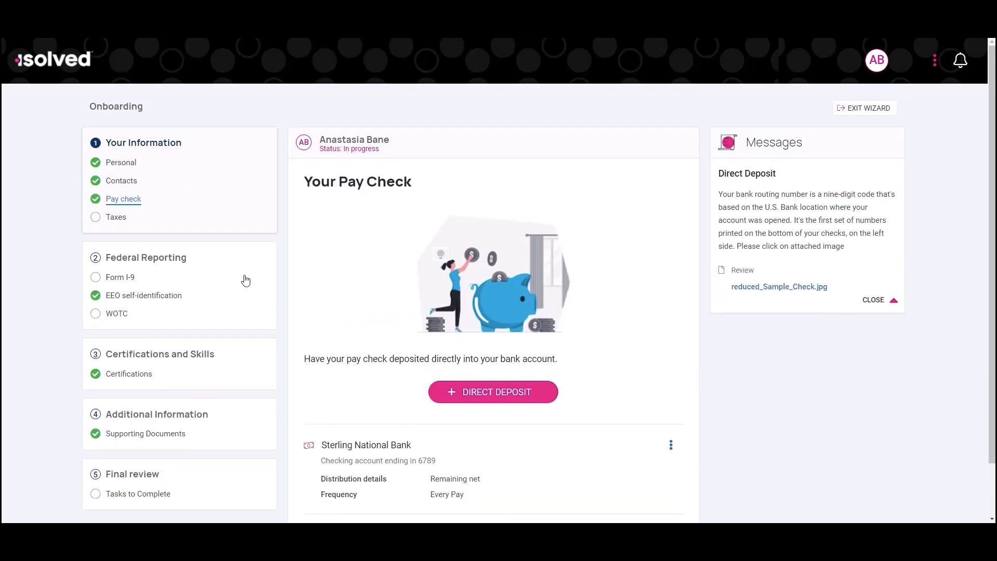
# - Open the tax forms in the Taxes section and proceed to the list of applicable federal and state sections
pyautogui.click(123, 219)
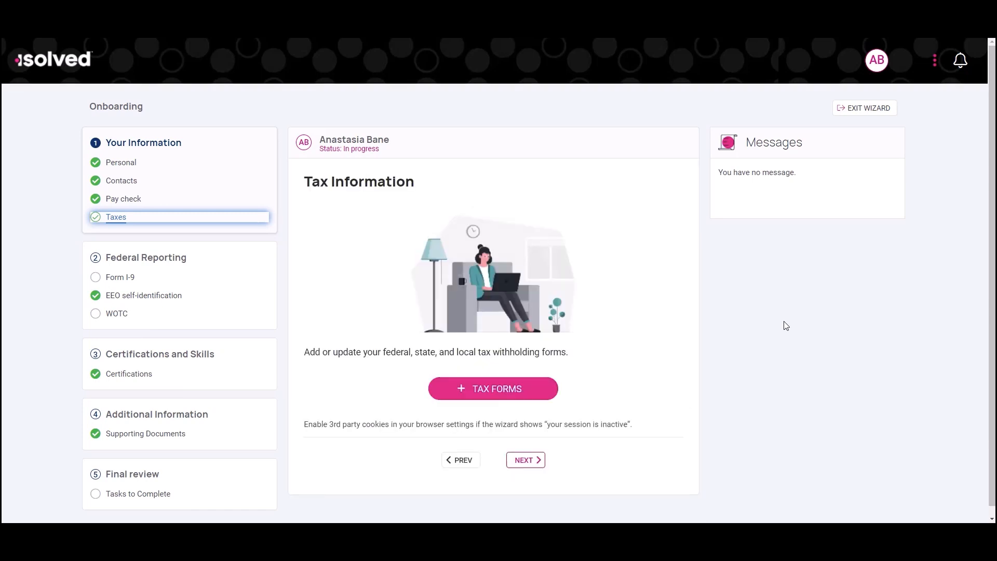
pyautogui.click(545, 391)
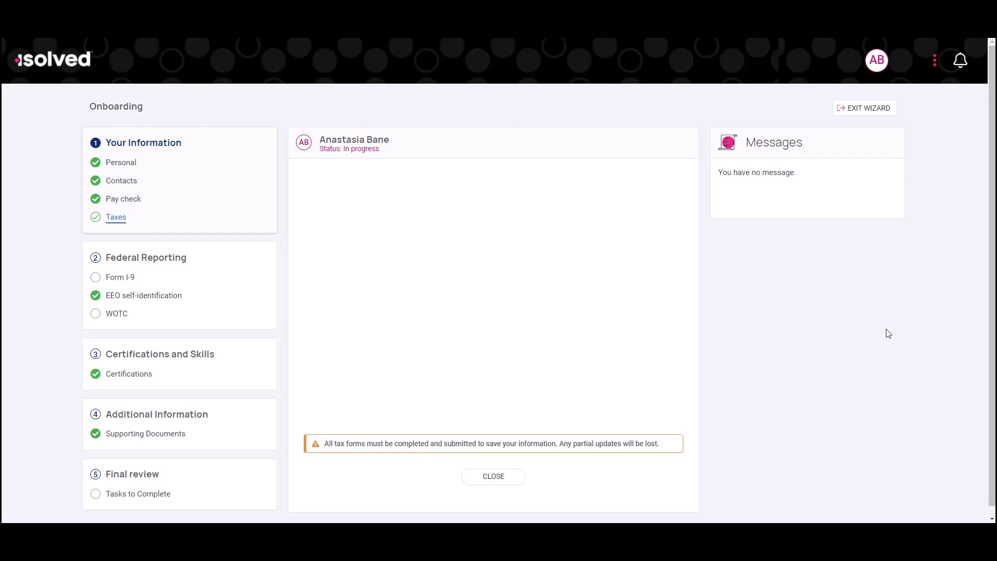
pyautogui.click(400, 304)
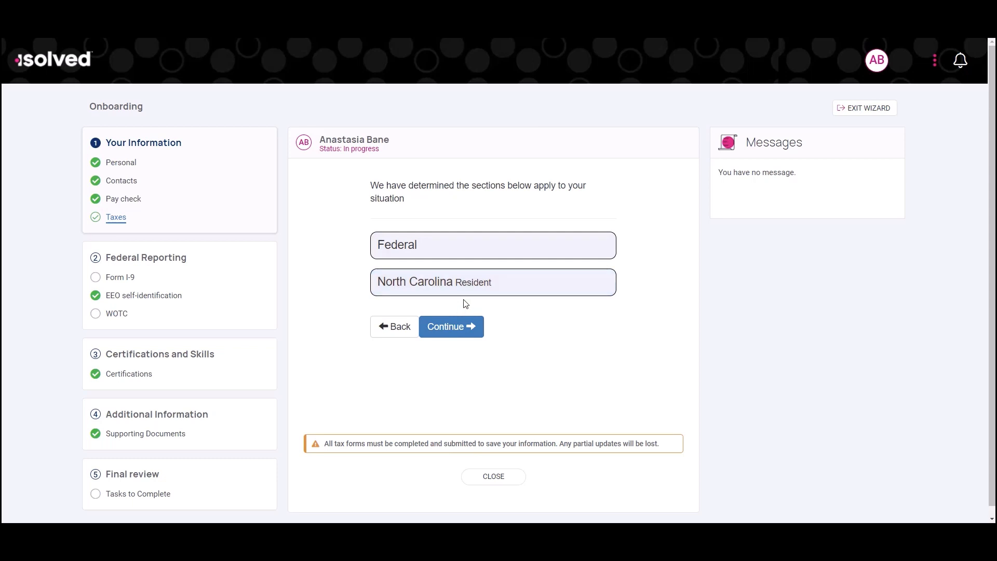
# - Review the Form I-9 Employment Eligibility Verification page under Federal Reporting
pyautogui.click(120, 278)
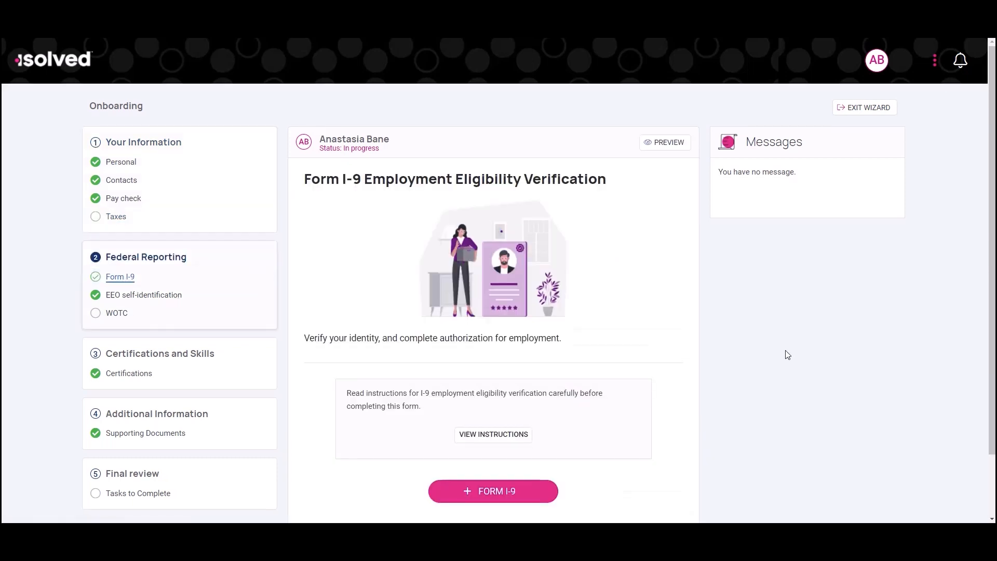
pyautogui.scroll(-2, 787, 354)
pyautogui.scroll(1, 787, 354)
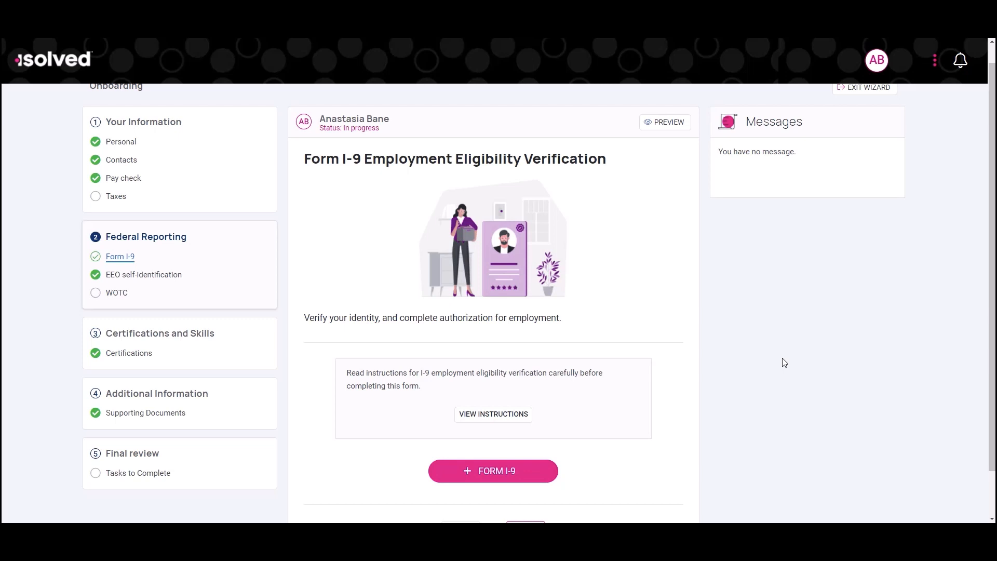
# - Review the WOTC certification question and privacy statement under Federal Reporting
pyautogui.click(121, 298)
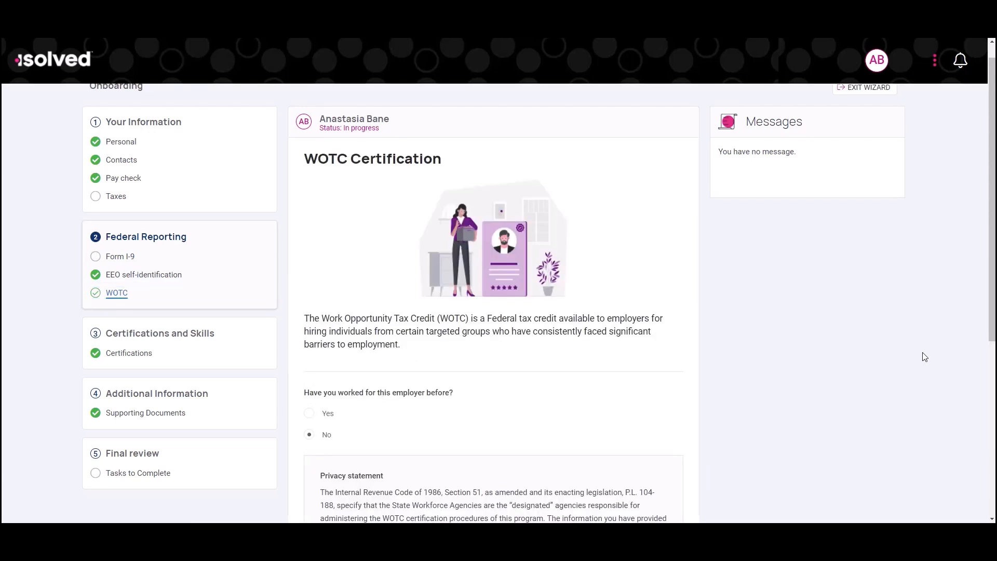
pyautogui.scroll(-2, 923, 358)
pyautogui.scroll(3, 896, 353)
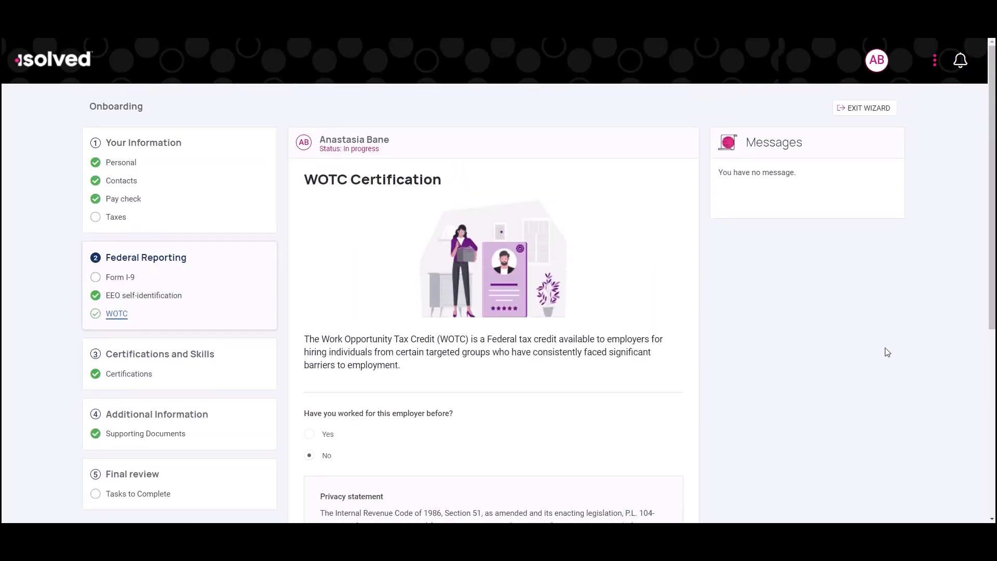
# - Review the license entry in the Certifications section of Certifications and Skills
pyautogui.click(130, 375)
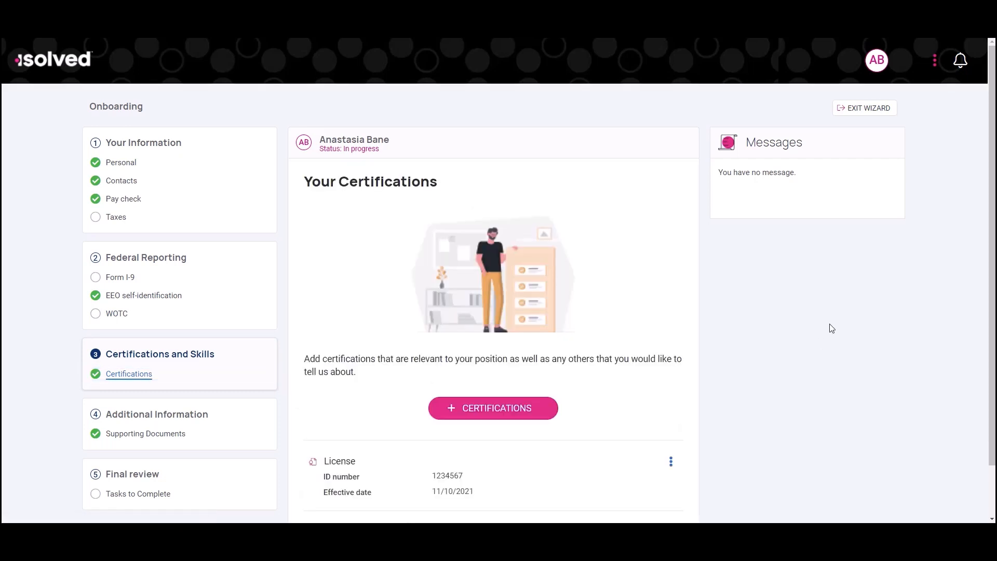
pyautogui.scroll(-1, 830, 329)
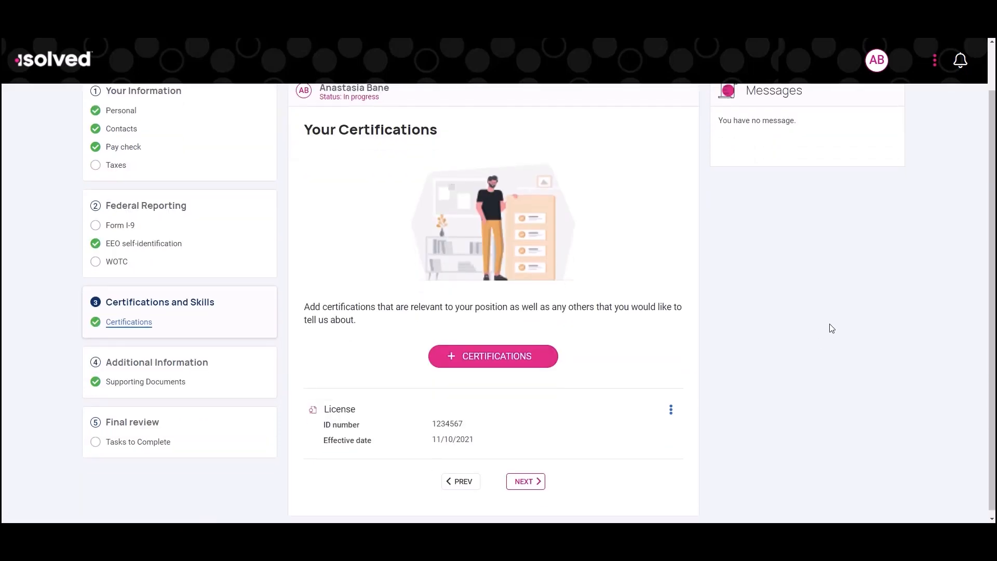
pyautogui.scroll(1, 830, 328)
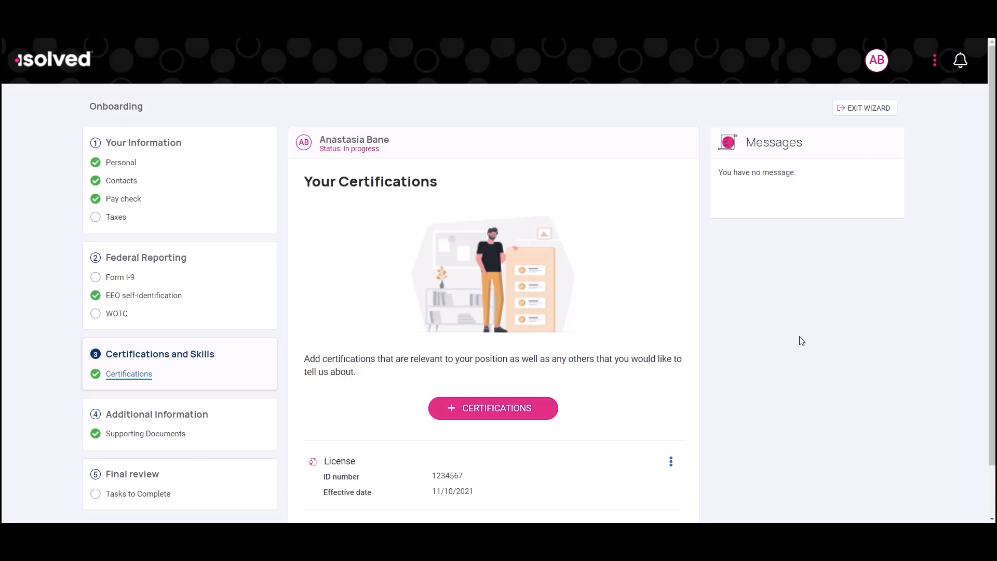
pyautogui.scroll(-1, 801, 340)
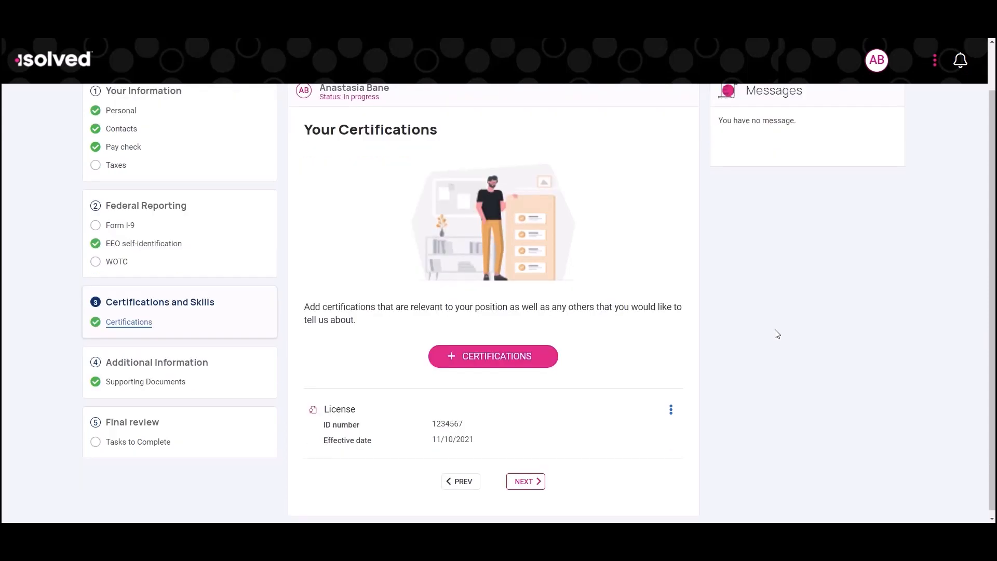
# - View the Supporting Documents section, followed by Tasks to Complete under Final review
pyautogui.click(156, 383)
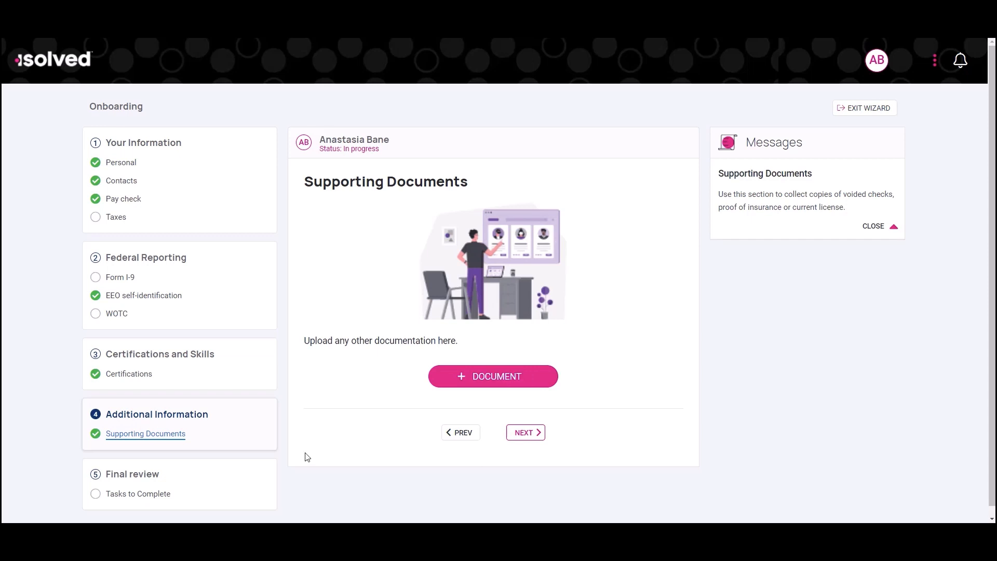
pyautogui.click(155, 501)
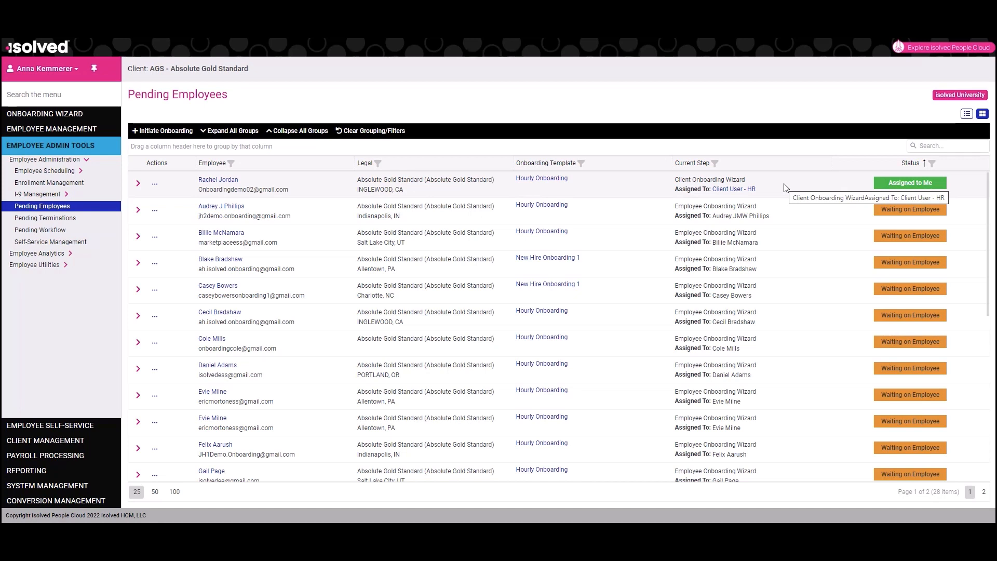
# - Check the details of the pending employee marked Assigned to Me and open that employee's Client New Hire Wizard
pyautogui.click(138, 185)
pyautogui.click(138, 185)
pyautogui.click(154, 186)
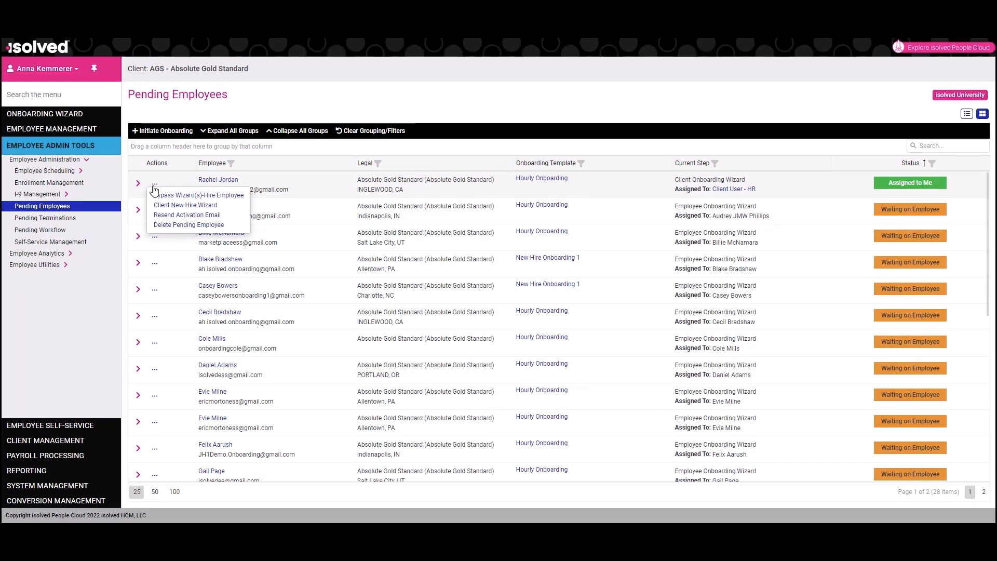
pyautogui.click(227, 206)
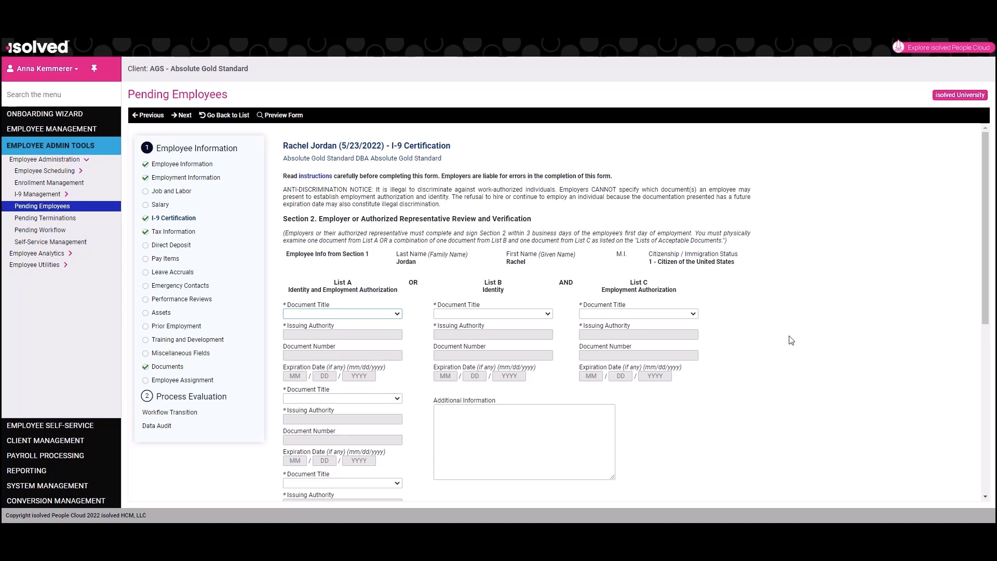
# - Open the first record in Pending Terminations and review its termination details, assets and benefit plans
pyautogui.click(54, 219)
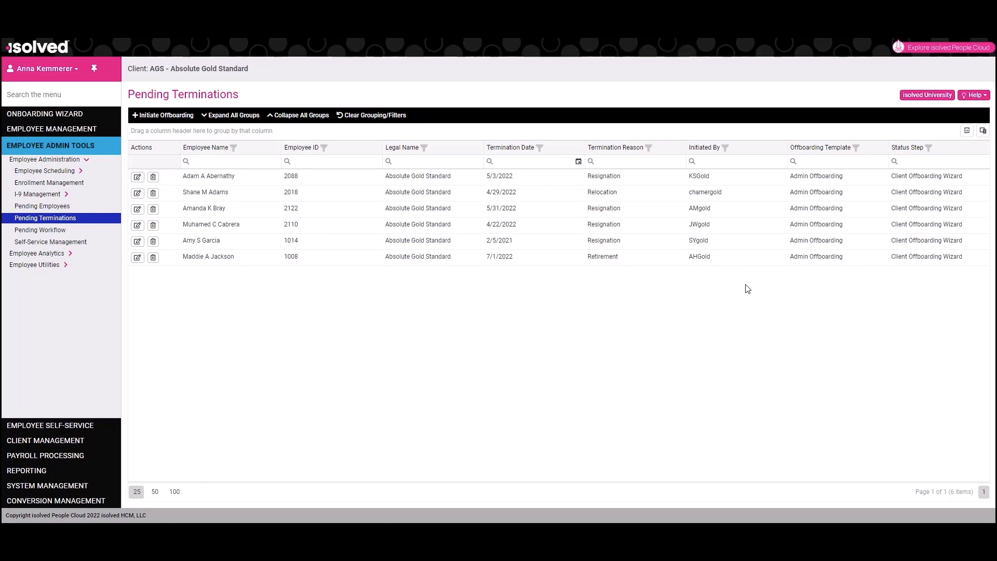
pyautogui.click(137, 177)
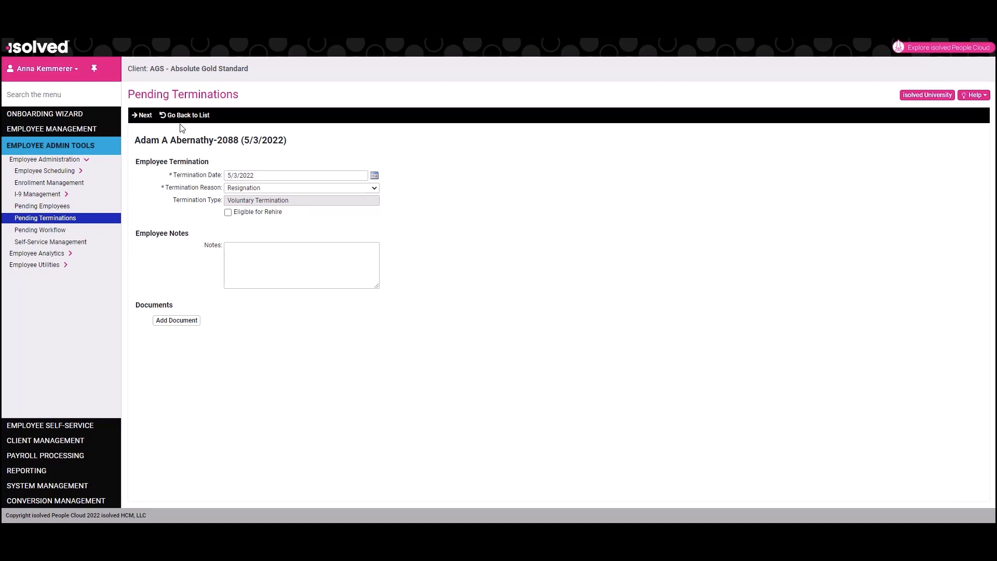
pyautogui.click(143, 115)
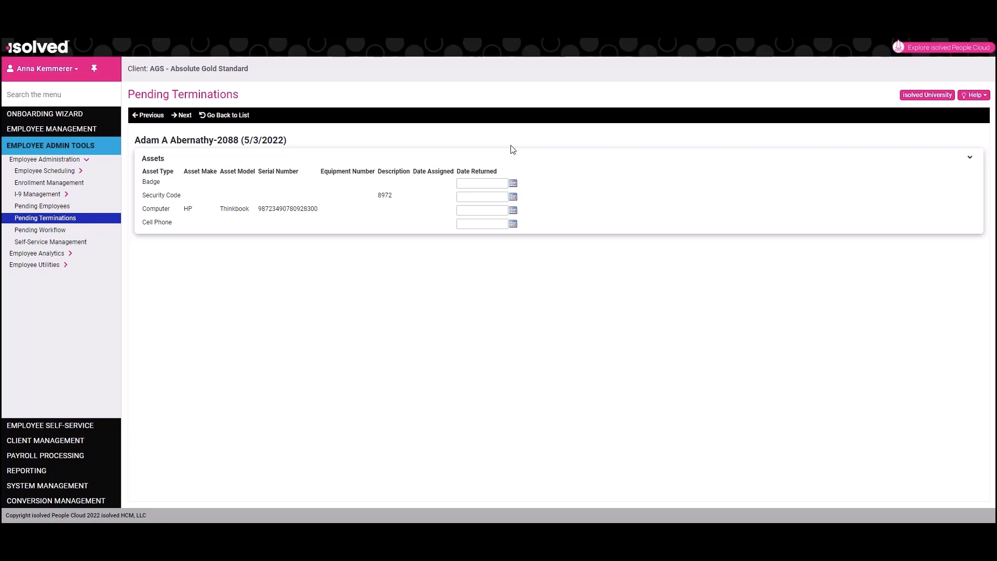
pyautogui.click(182, 115)
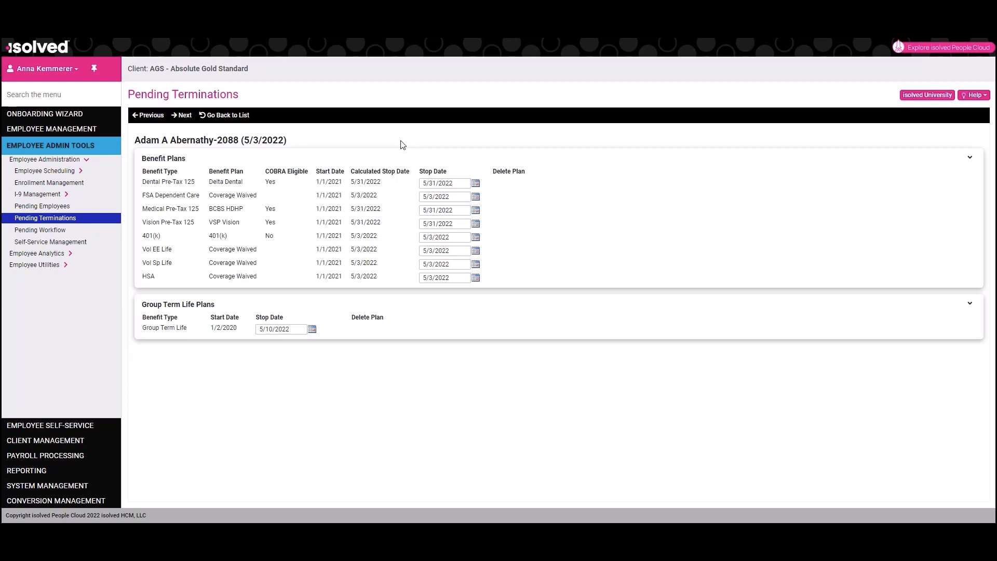
# - Proceed to Leave Accruals and view the Current Balance Action options for the Vacation plan without choosing one
pyautogui.click(182, 114)
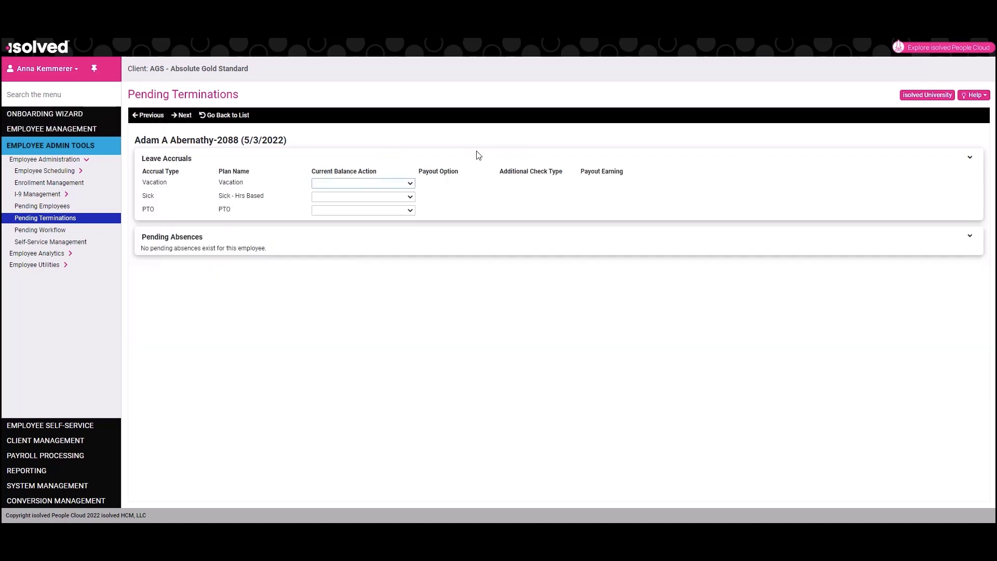
pyautogui.click(405, 185)
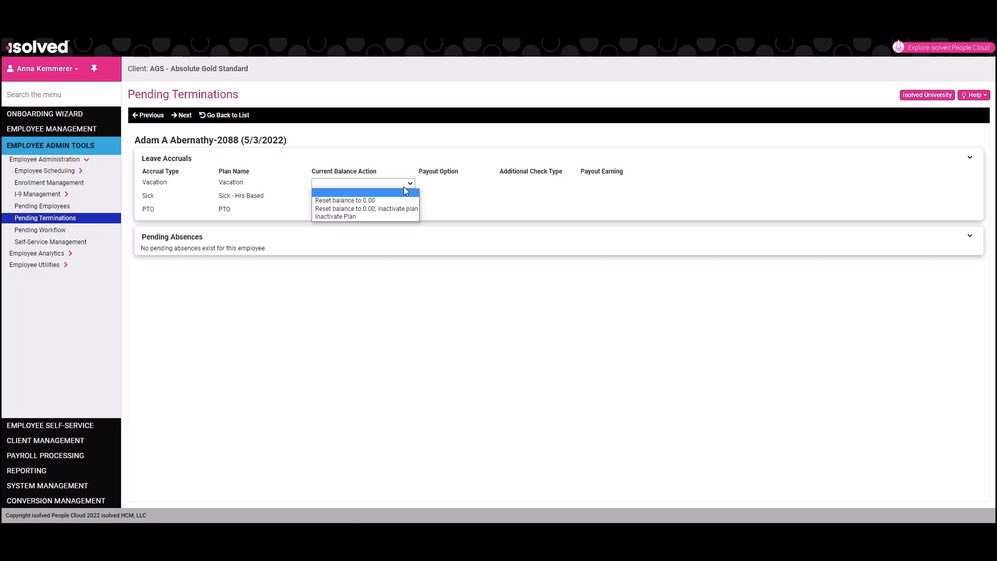
pyautogui.click(361, 140)
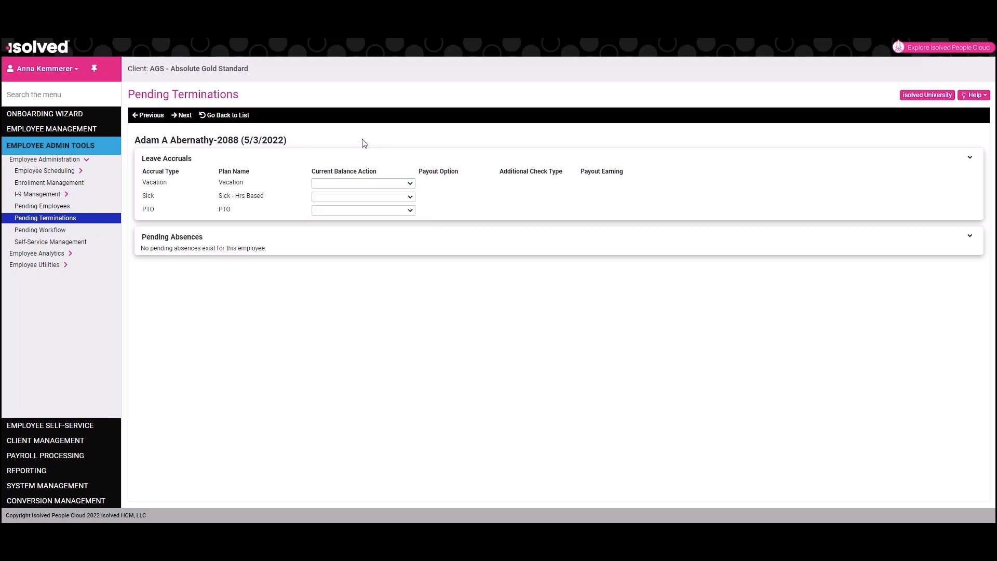
# - Review the termination's assigned roles, direct deposit and deductions pages and advance to the final audit step
pyautogui.click(185, 116)
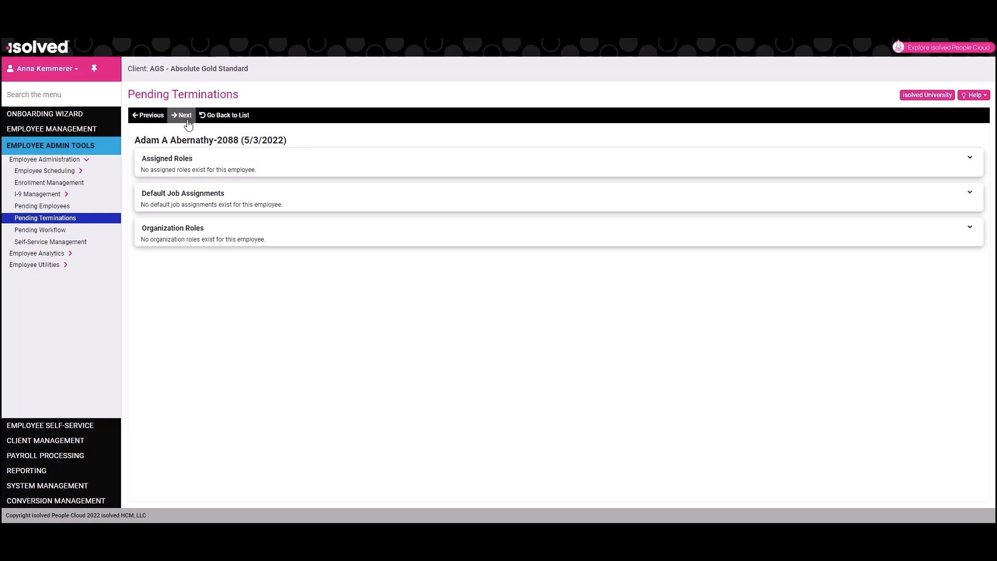
pyautogui.click(187, 122)
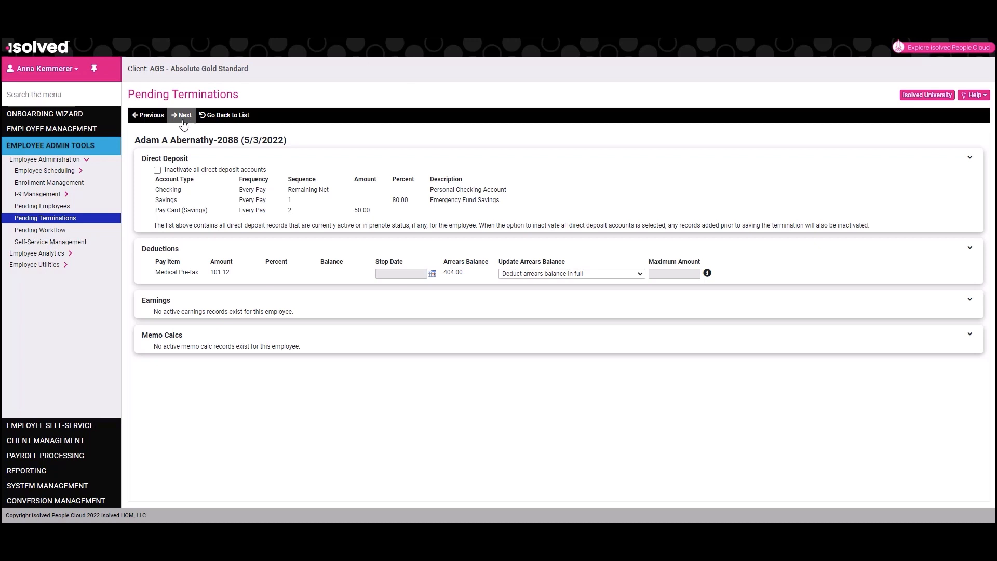
pyautogui.click(185, 123)
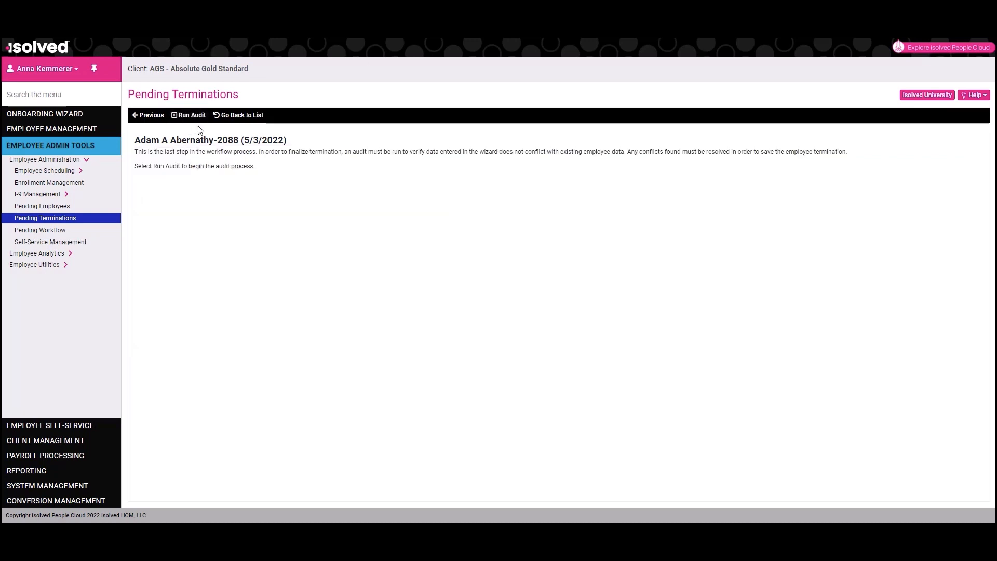